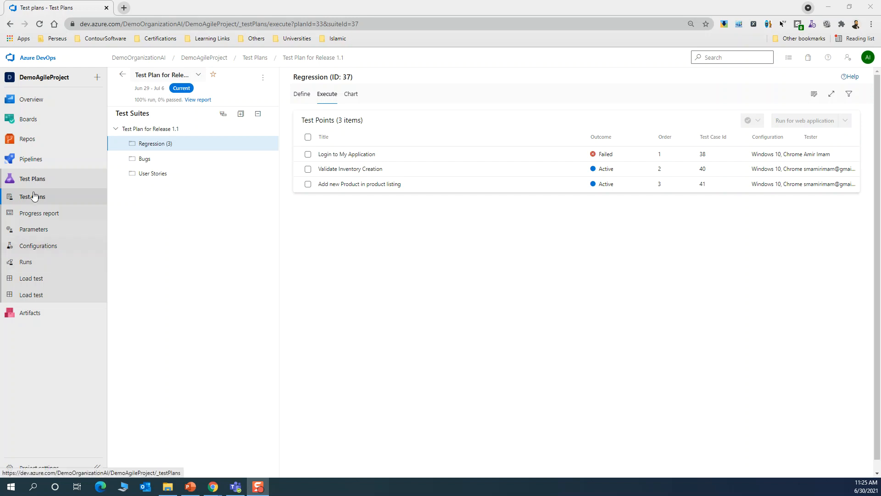
Create and save a test configuration named German Culture in the project's test configurations
left_click(38, 254)
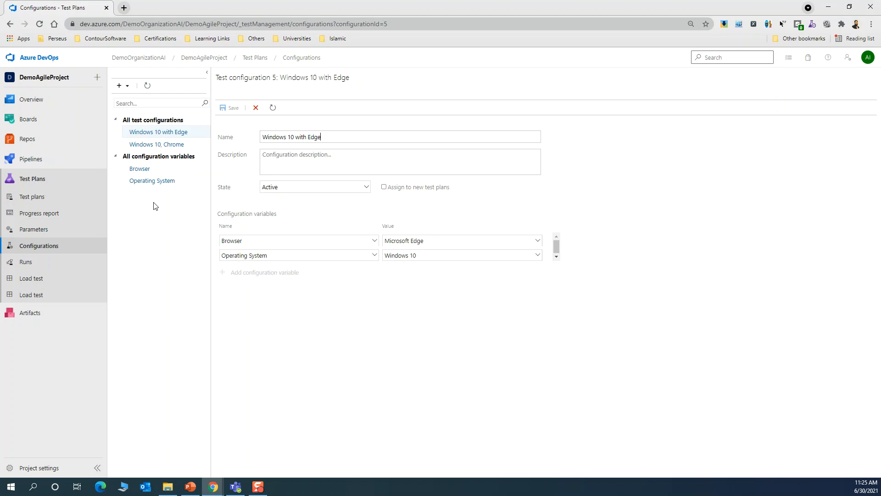
left_click(128, 91)
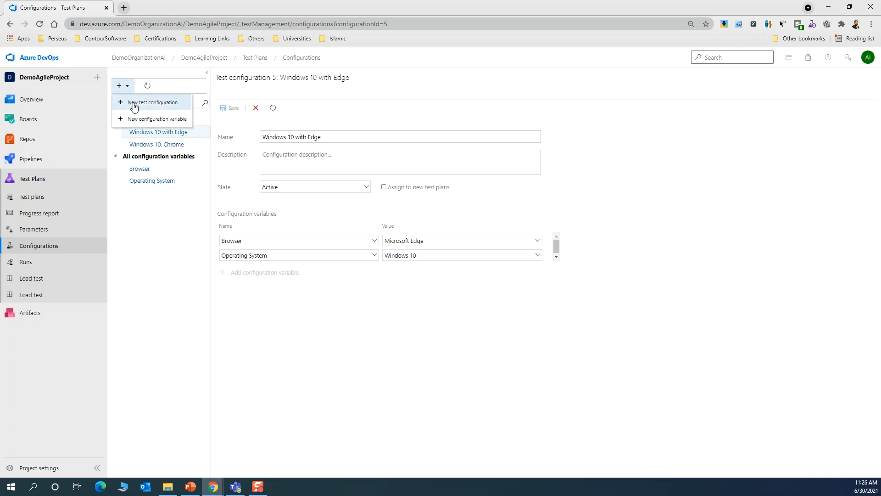
left_click(134, 106)
type("German Culture")
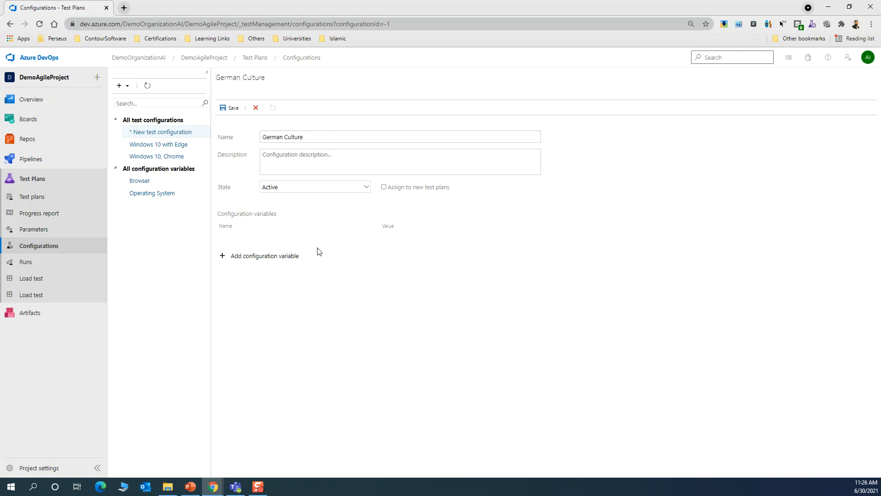
left_click(270, 257)
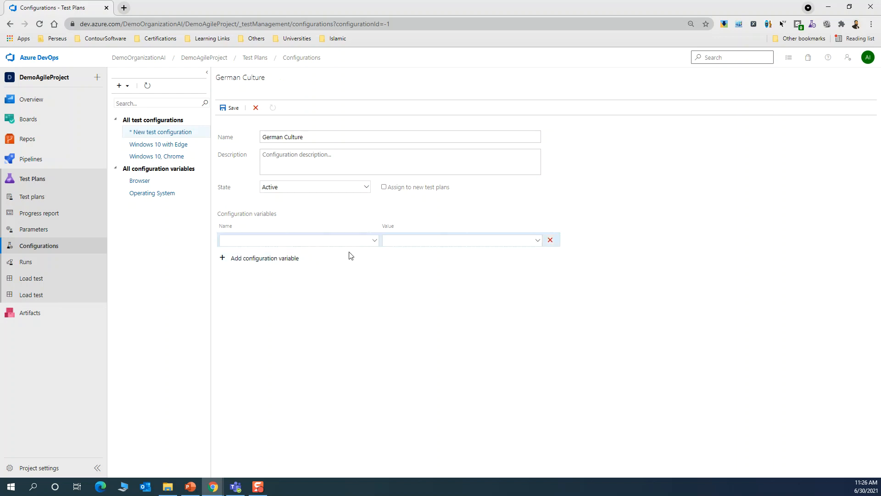
left_click(372, 244)
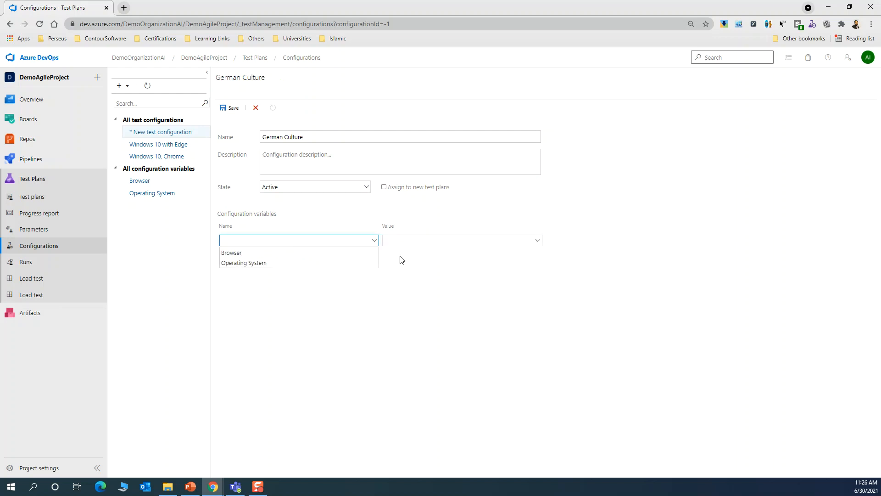
left_click(295, 288)
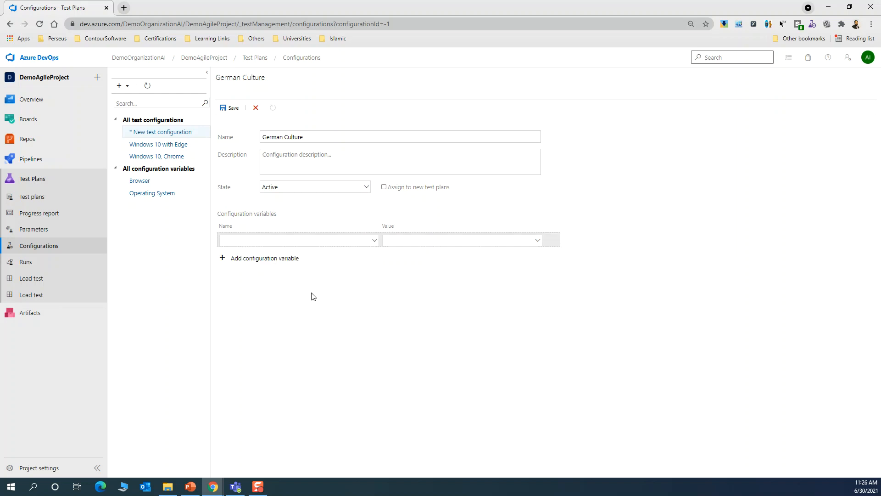
left_click(232, 110)
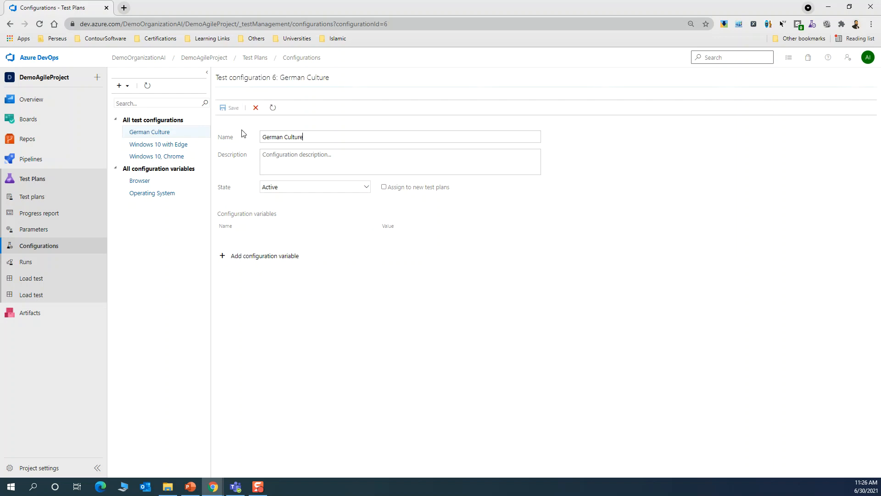
Create and save a configuration variable named German with the description "Test Detail" and the value German
left_click(128, 88)
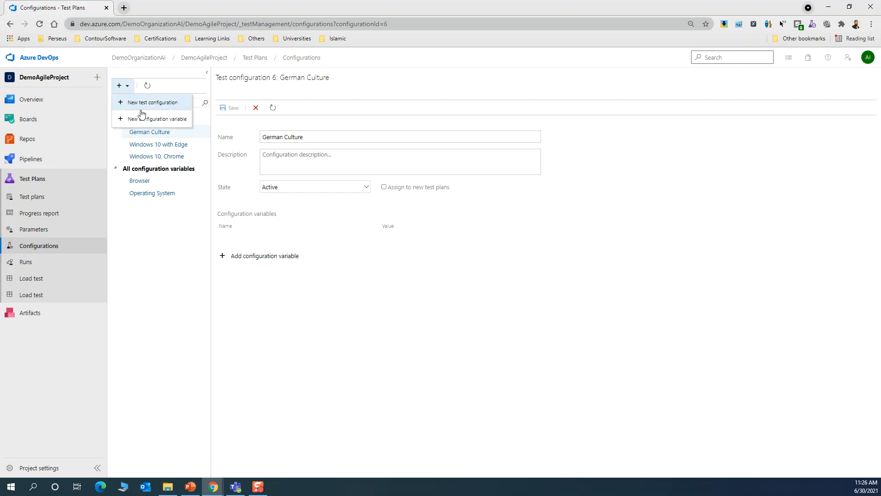
left_click(144, 121)
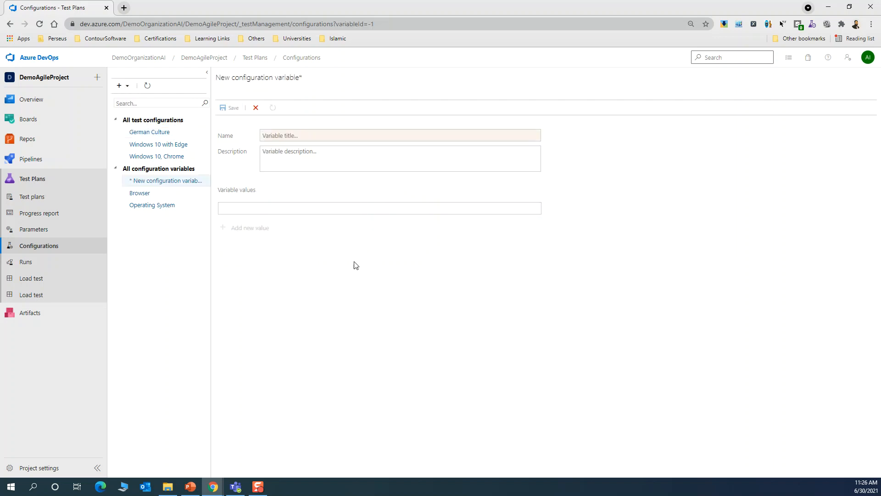
type("German")
left_click(361, 278)
left_click(292, 158)
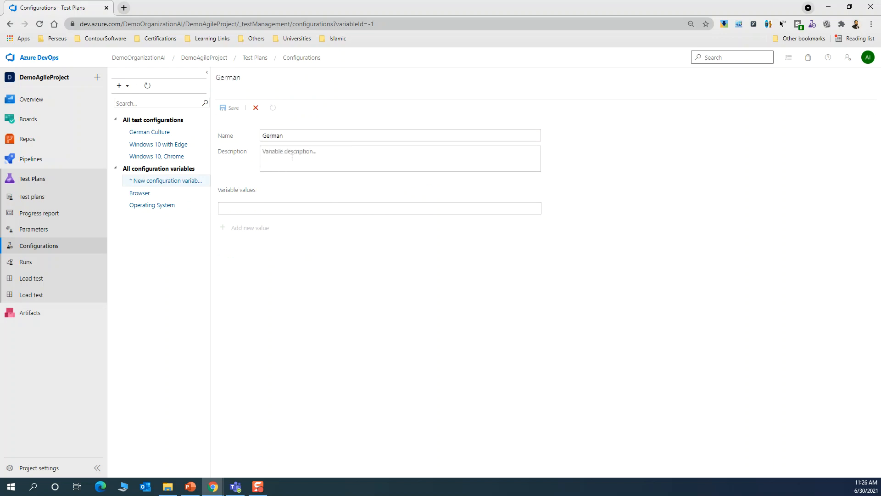
type("Test Detail")
left_click(284, 210)
type("German")
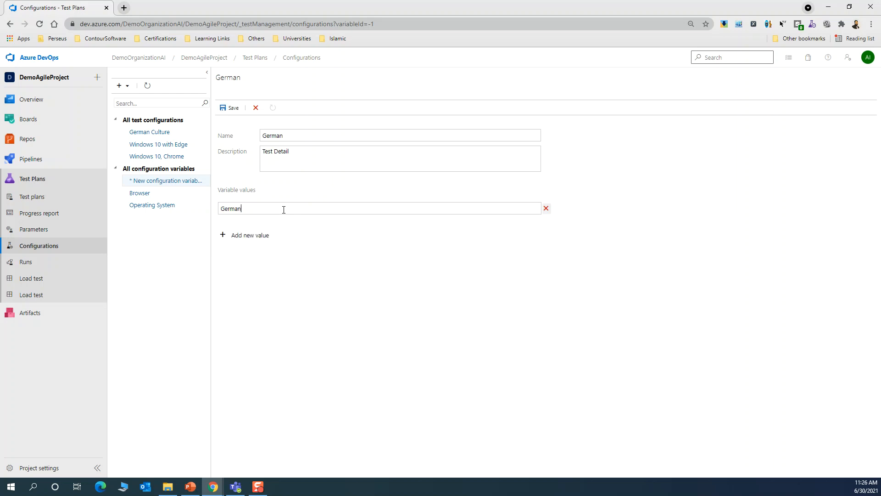
left_click(232, 110)
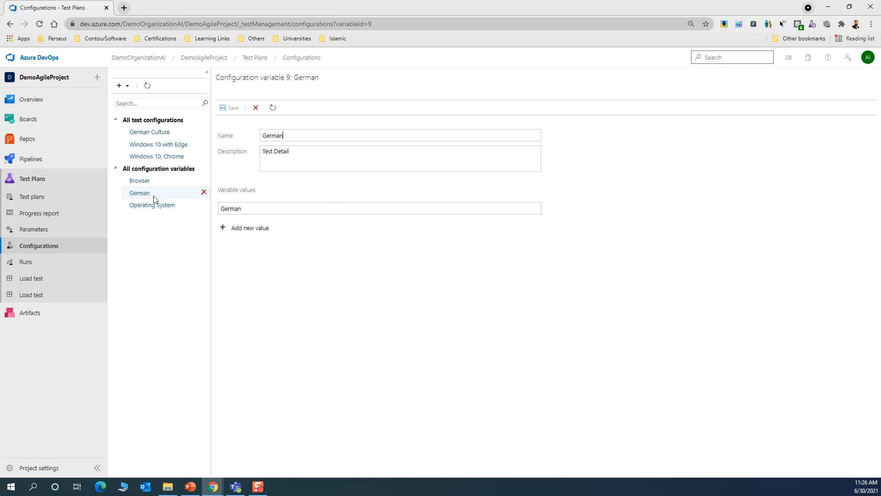
Create and save a configuration variable named Italian with the value Italian
left_click(124, 86)
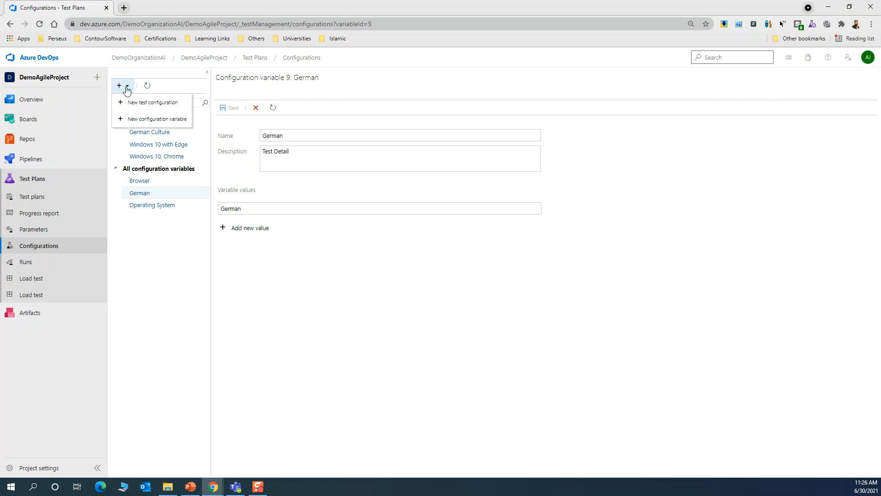
left_click(141, 120)
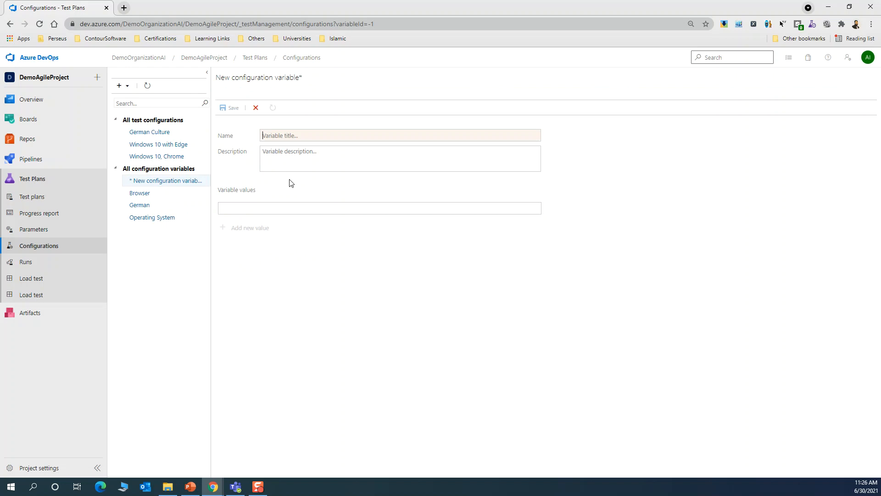
type("Italian")
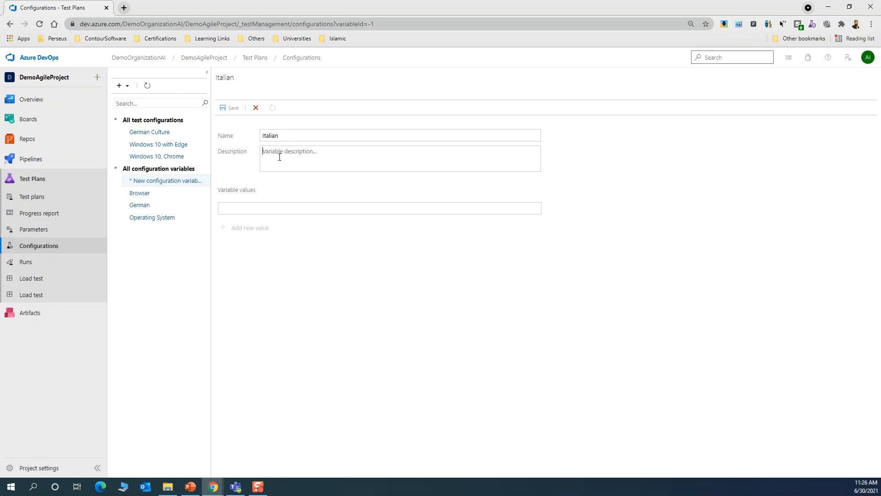
left_click(263, 208)
type("Italian")
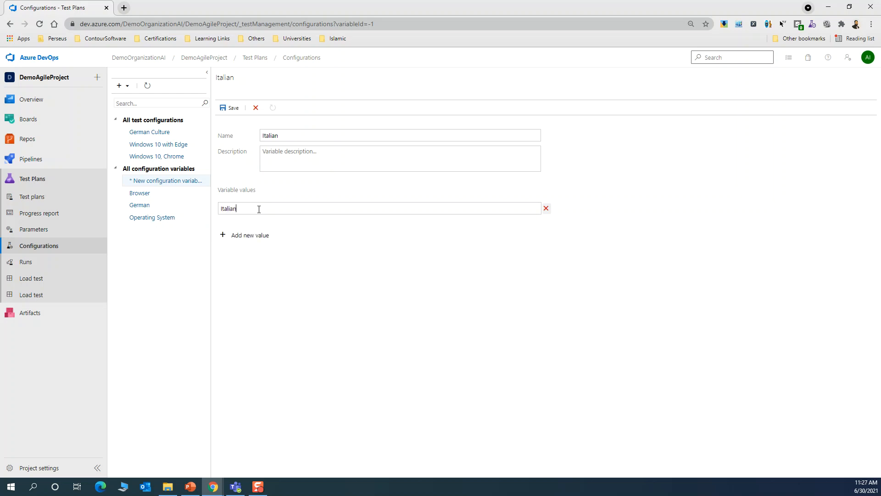
left_click(233, 108)
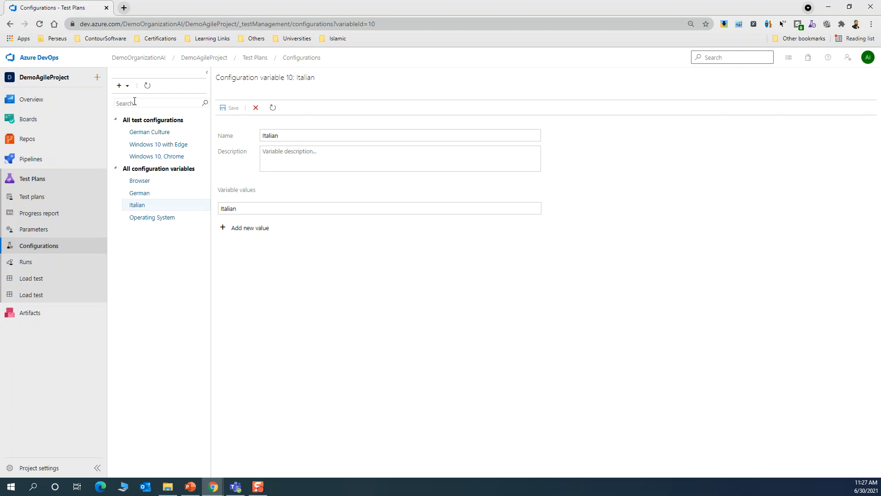
Add the German variable with the value German to the German Culture test configuration and save it
left_click(143, 133)
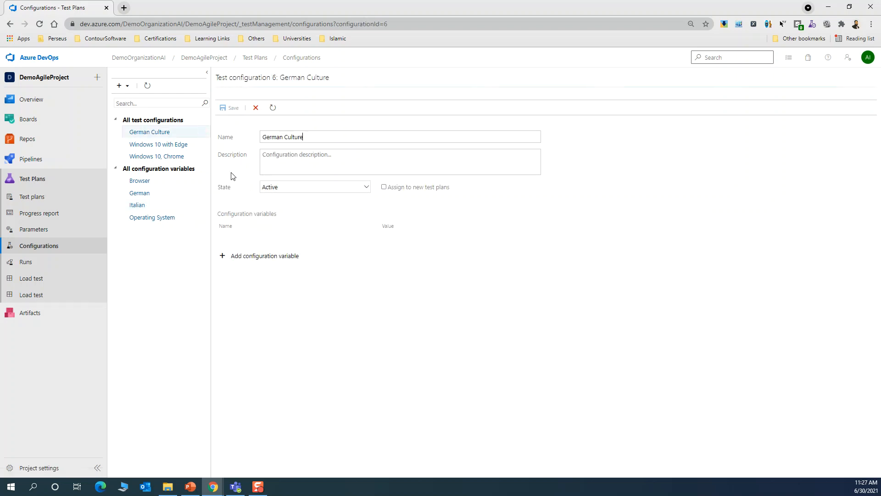
left_click(265, 256)
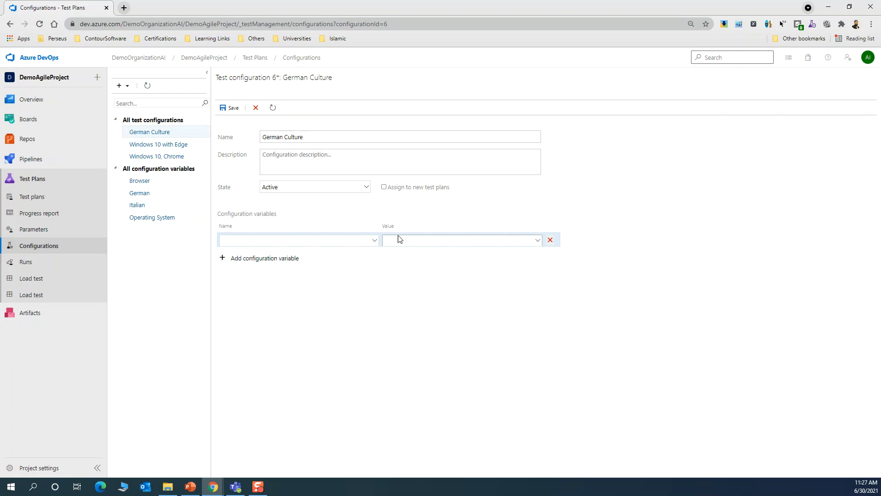
left_click(376, 241)
left_click(268, 265)
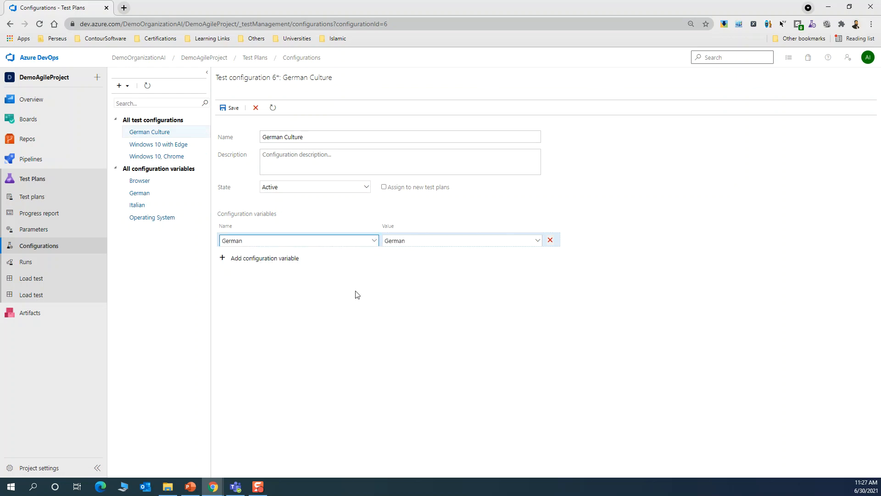
left_click(232, 109)
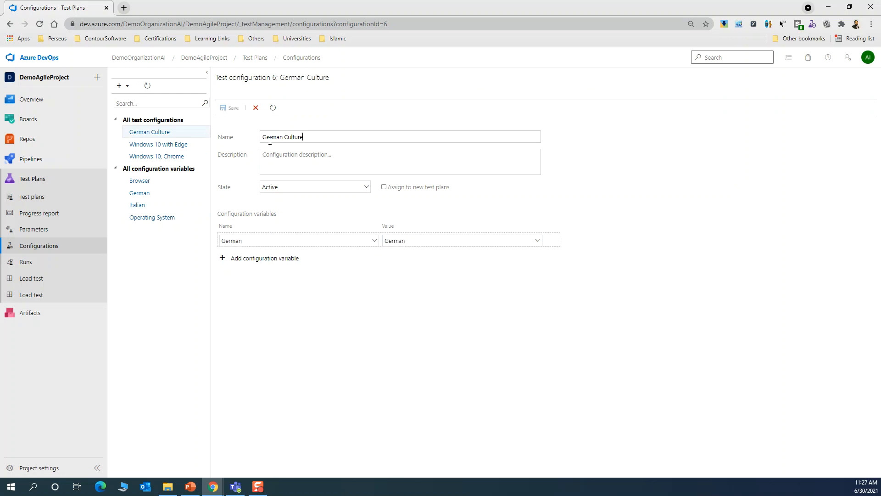
Create and save a test configuration named Italian that uses the Italian variable with the value Italian
left_click(124, 86)
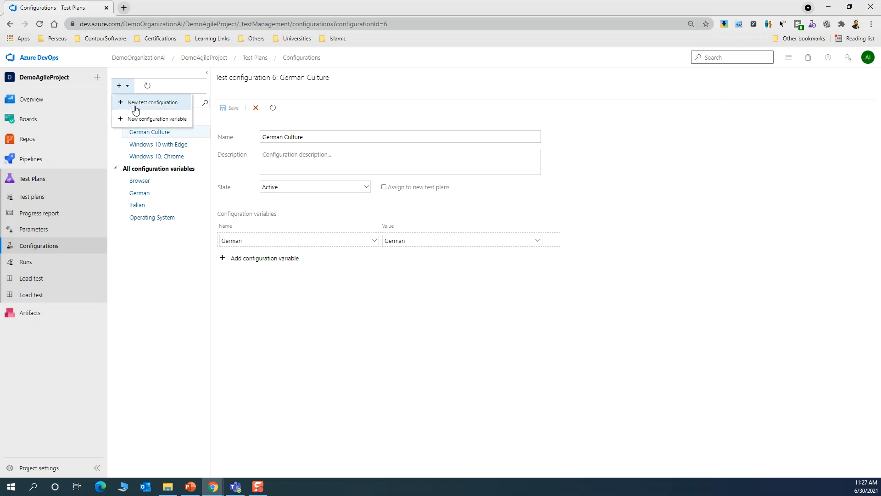
left_click(140, 103)
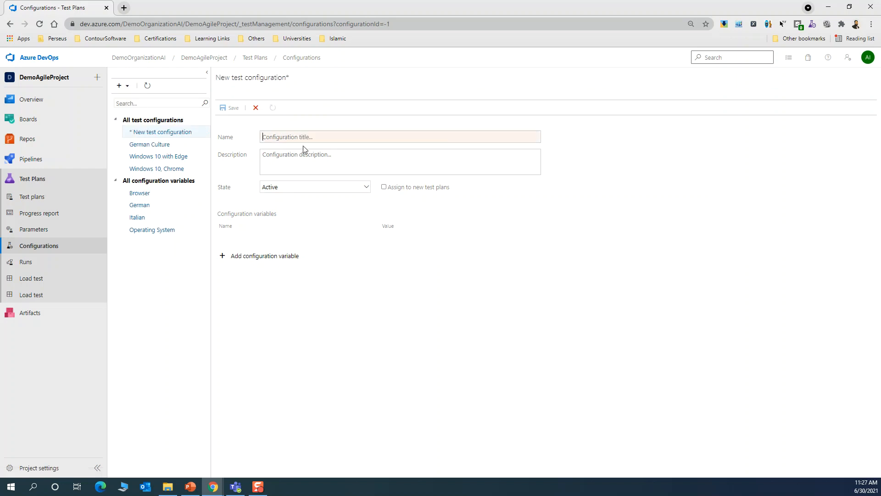
type("Italian")
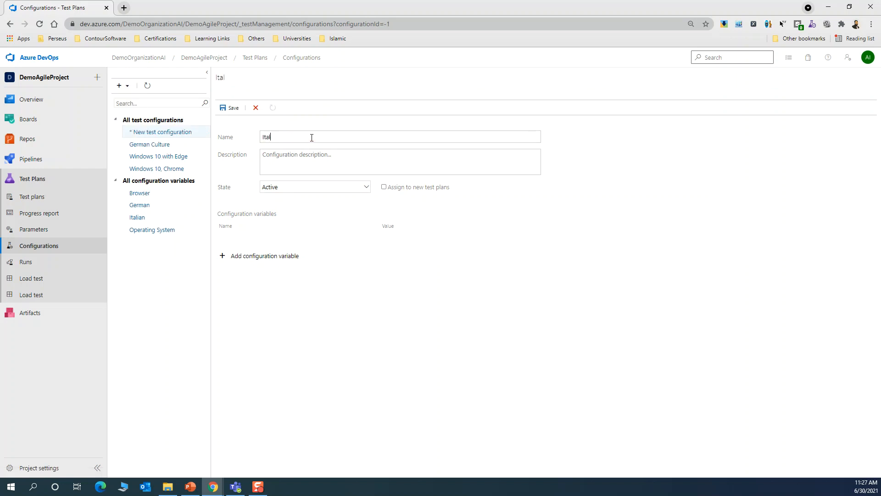
left_click(256, 257)
left_click(376, 241)
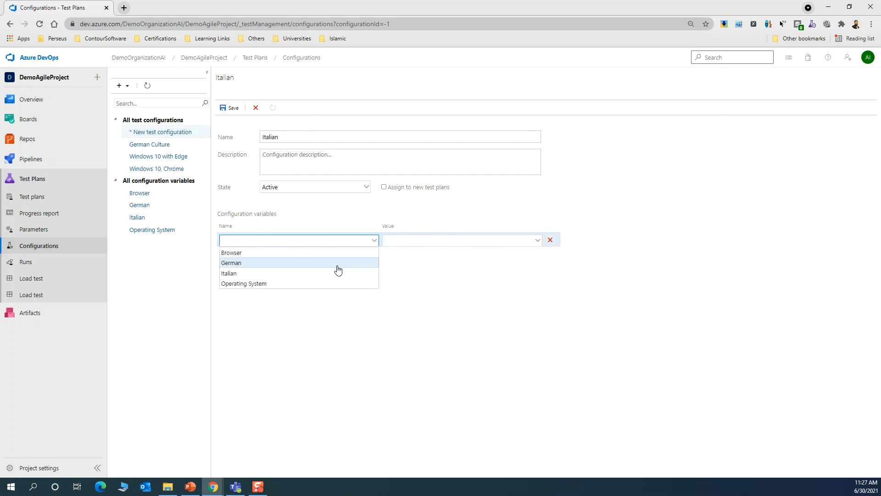
left_click(272, 275)
left_click(230, 107)
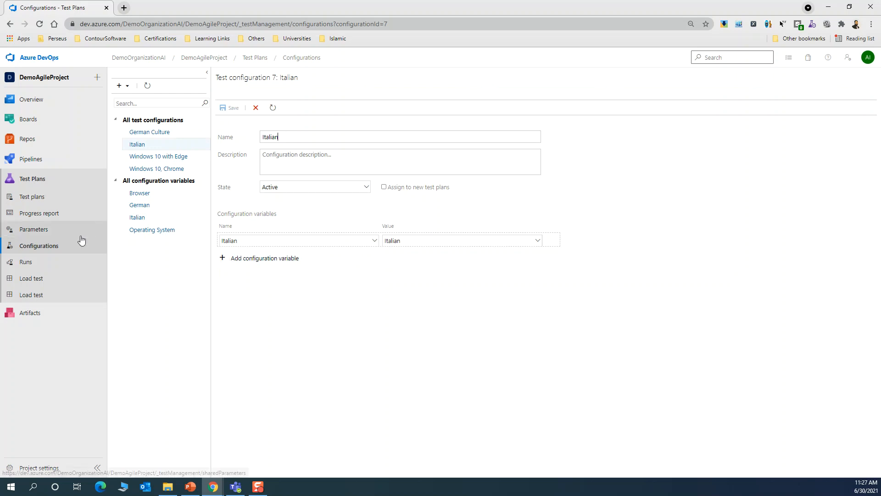
Return to the test plans and examine the configuration assignment options for the Regression suite and Test Plan for Release 1.1
left_click(33, 201)
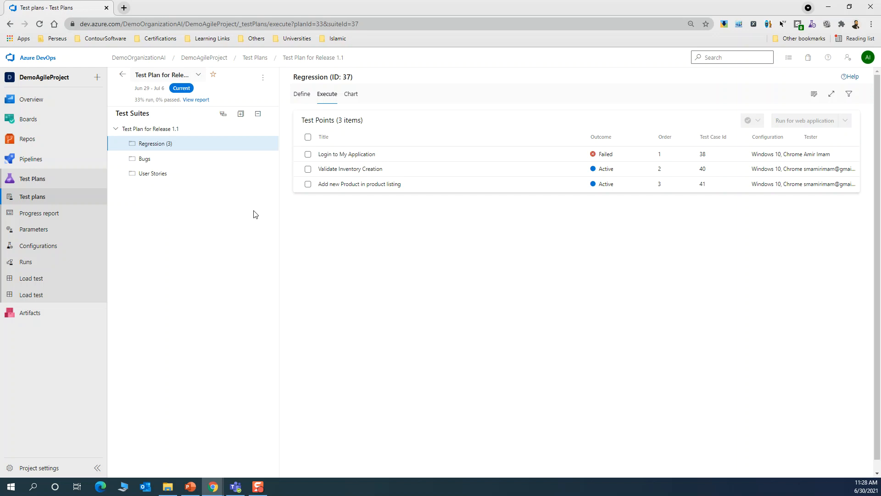
right_click(160, 146)
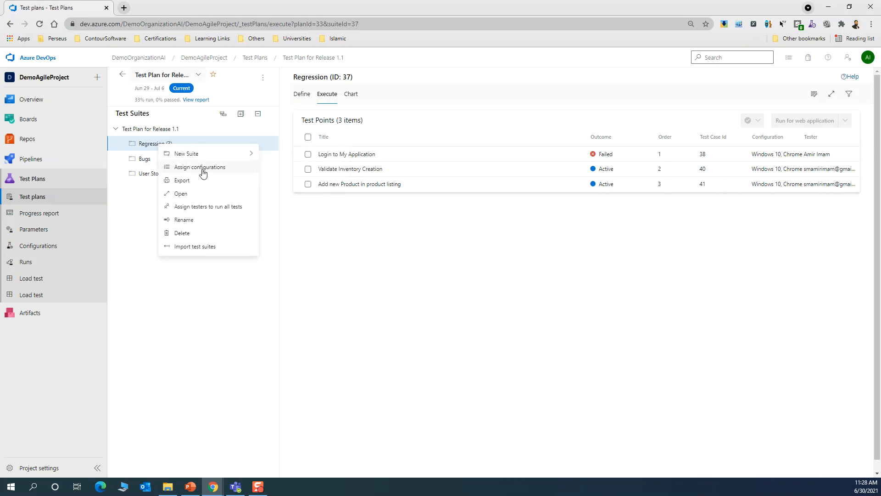
left_click(340, 298)
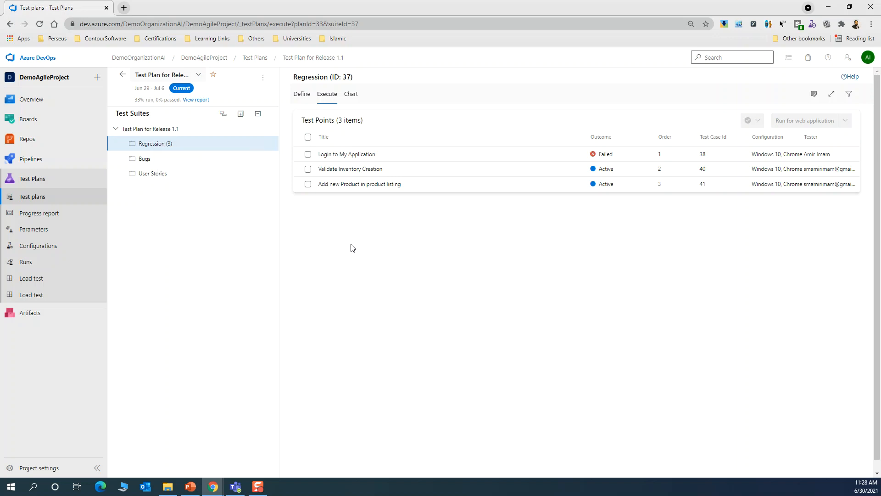
left_click(155, 132)
right_click(155, 132)
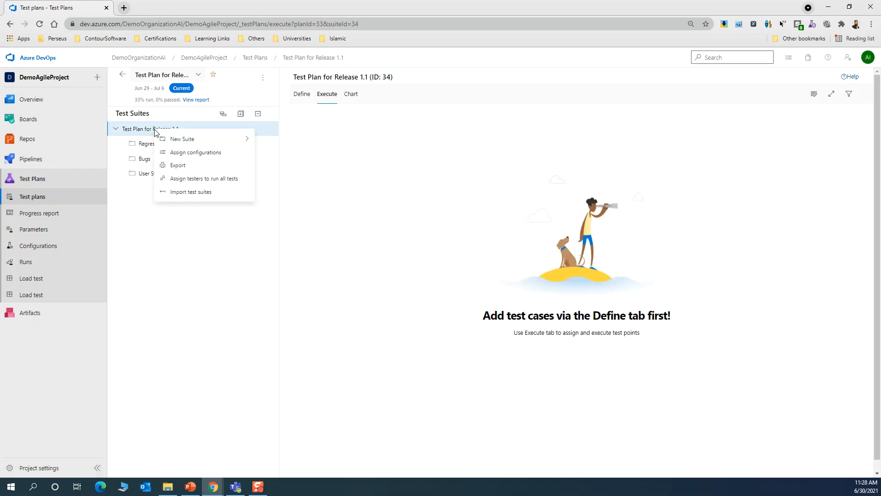
Examine the actions available for the "Add new Product in product listing" test case in Regression, both for execution and for definition
left_click(140, 146)
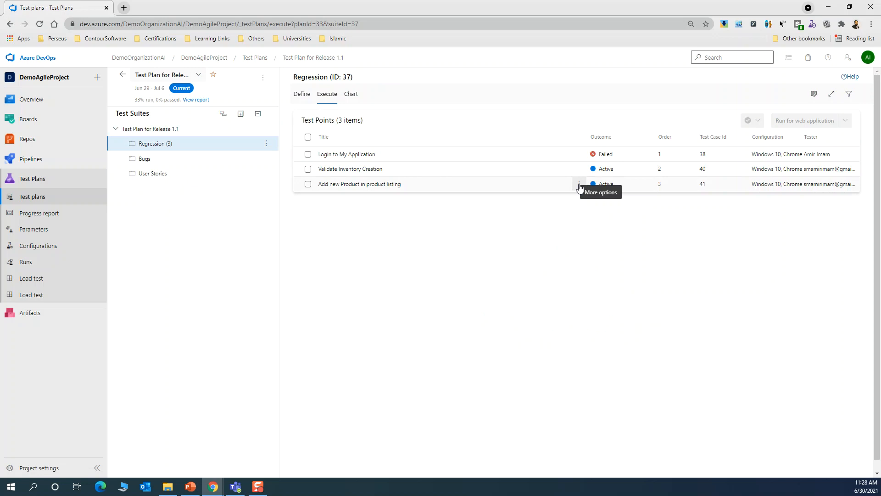
left_click(579, 184)
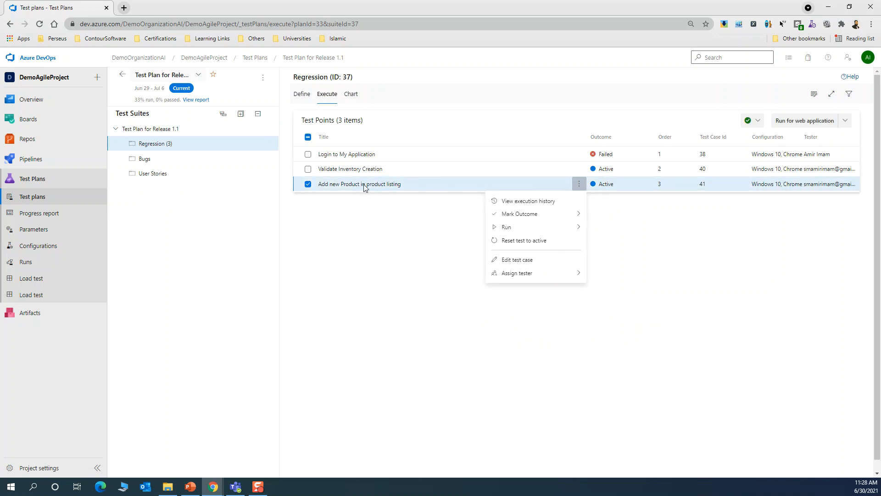
left_click(302, 98)
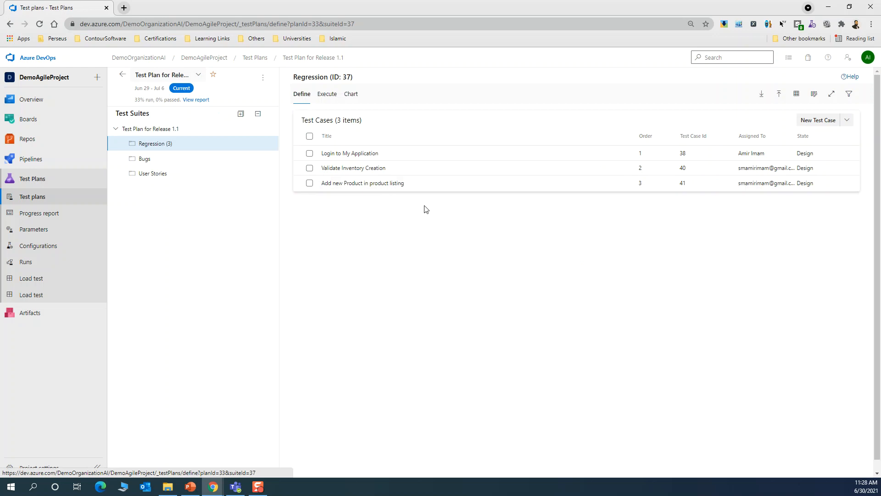
left_click(626, 184)
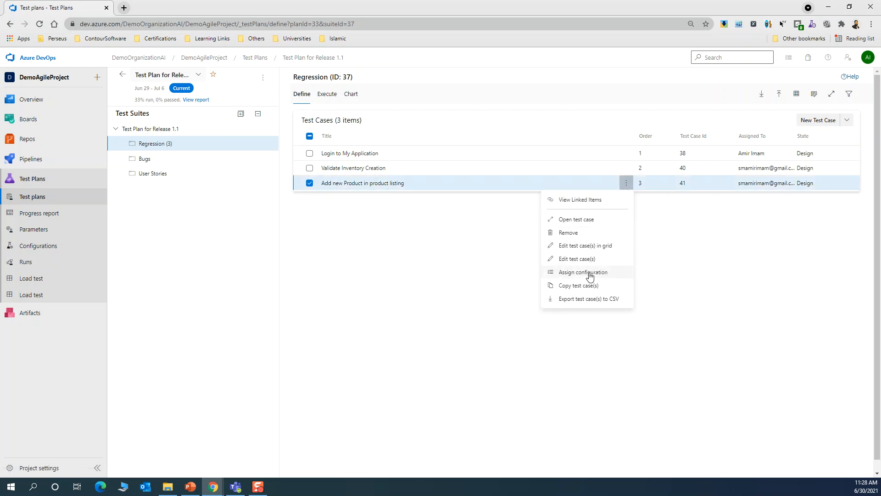
left_click(424, 259)
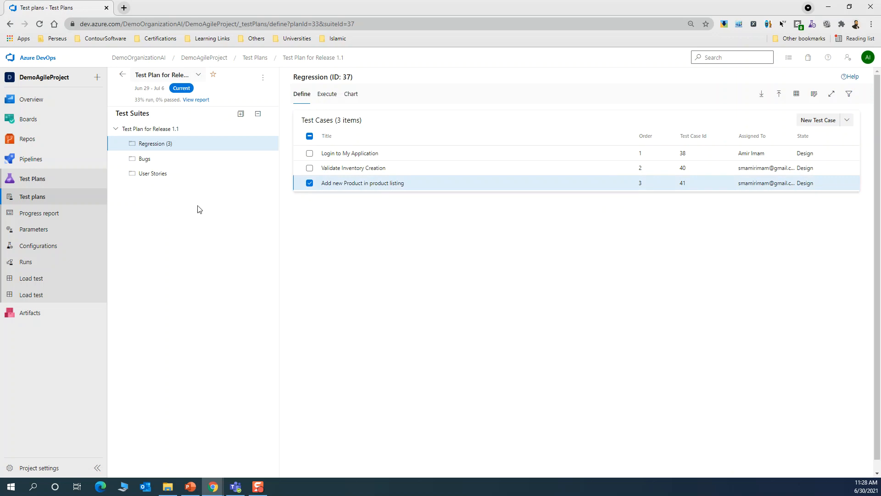
Assign the Windows 10 with Edge and German Culture configurations to the Regression suite, save, and view its test points for execution
right_click(155, 146)
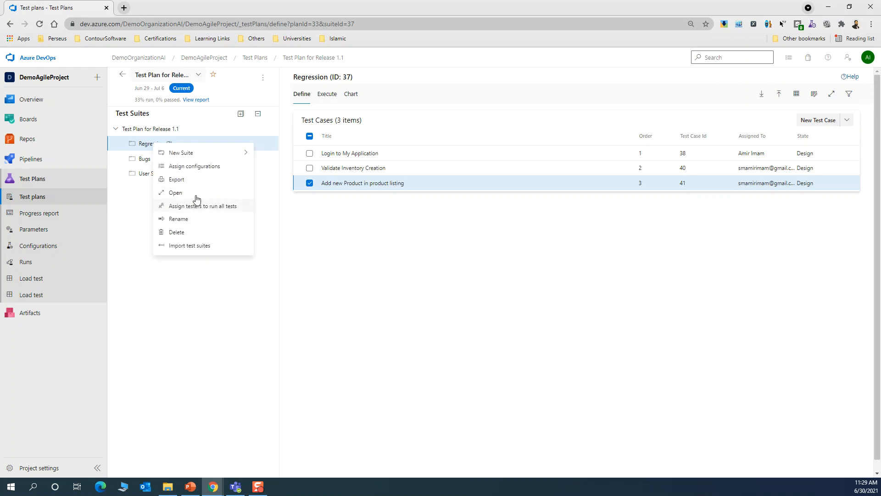
left_click(198, 168)
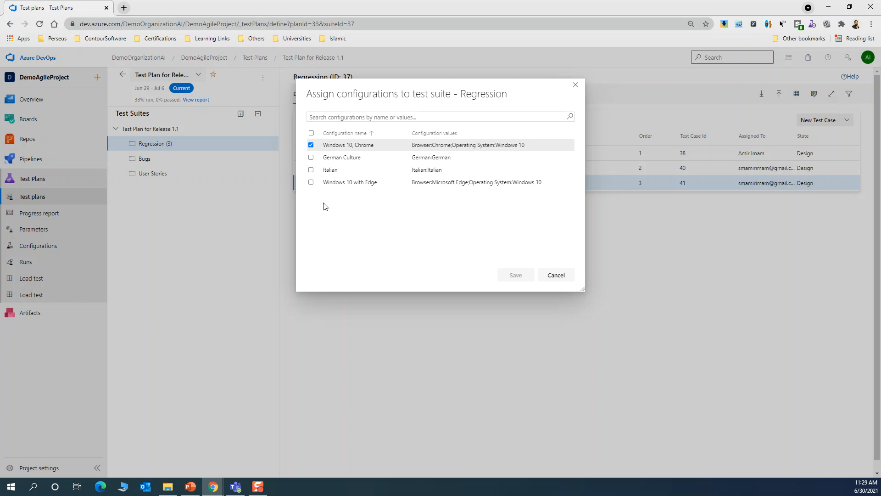
left_click(312, 184)
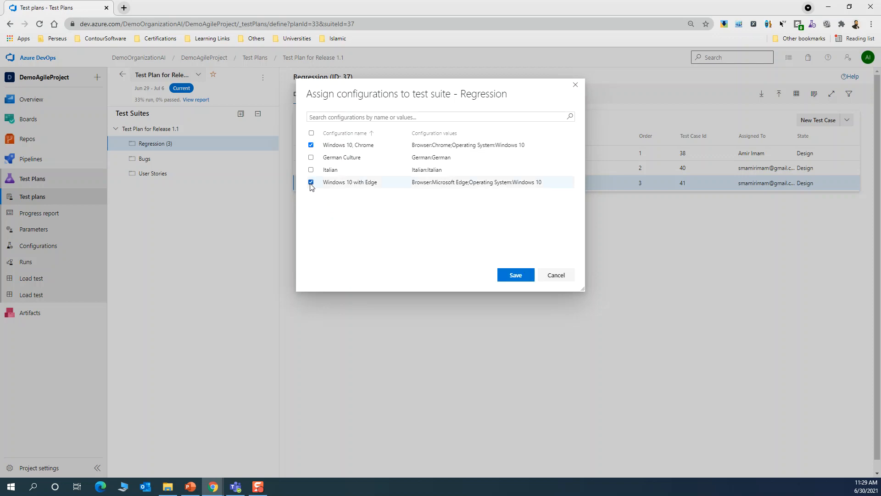
left_click(312, 158)
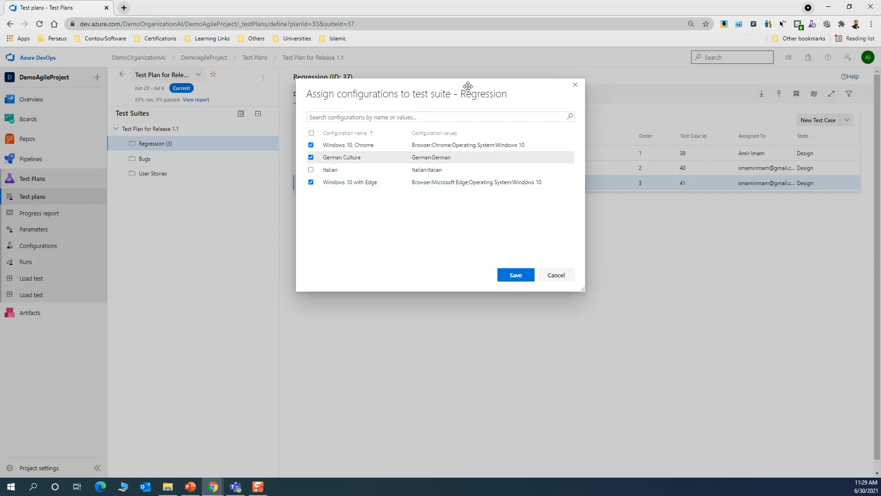
mouse_move(465, 93)
left_mouse_down()
mouse_move(507, 94)
mouse_move(476, 90)
mouse_move(477, 97)
left_mouse_up()
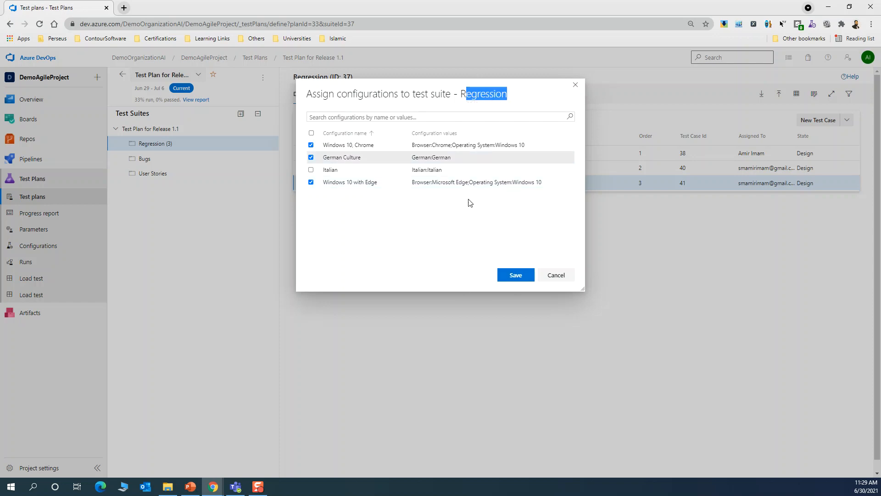
left_click(517, 277)
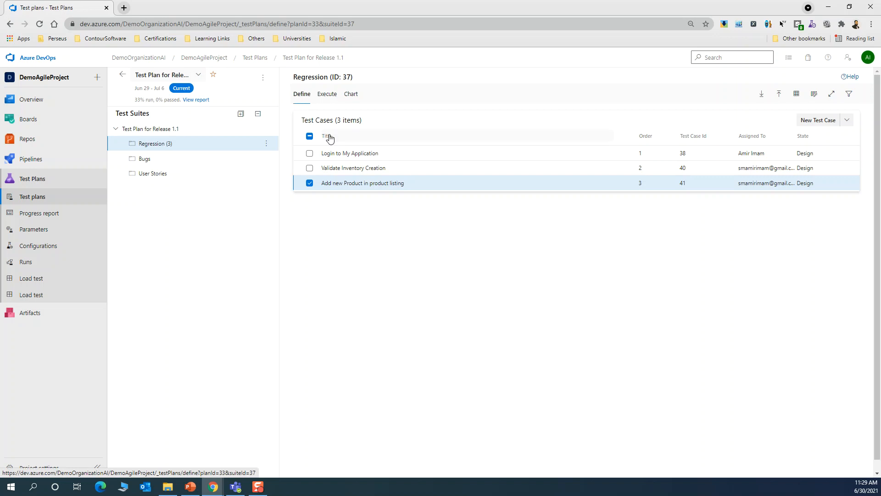
left_click(327, 94)
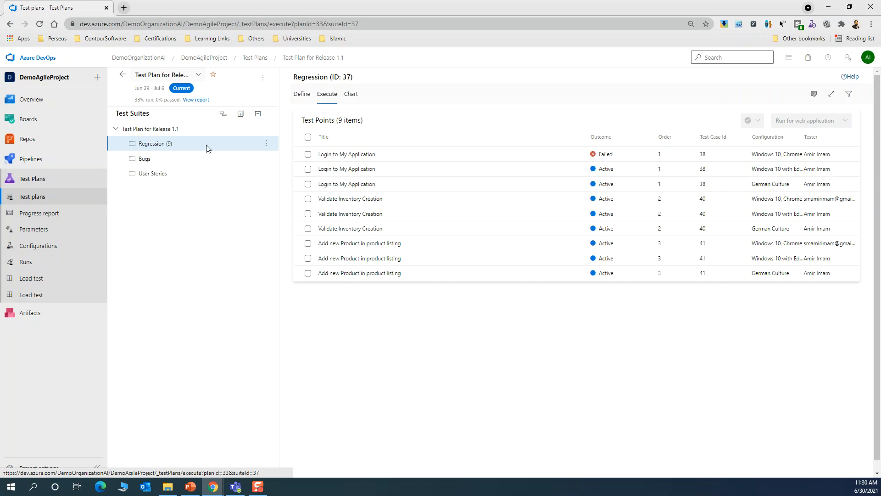
Remove the German Culture and Windows 10 with Edge configurations from the Regression suite and save the assignment
right_click(162, 146)
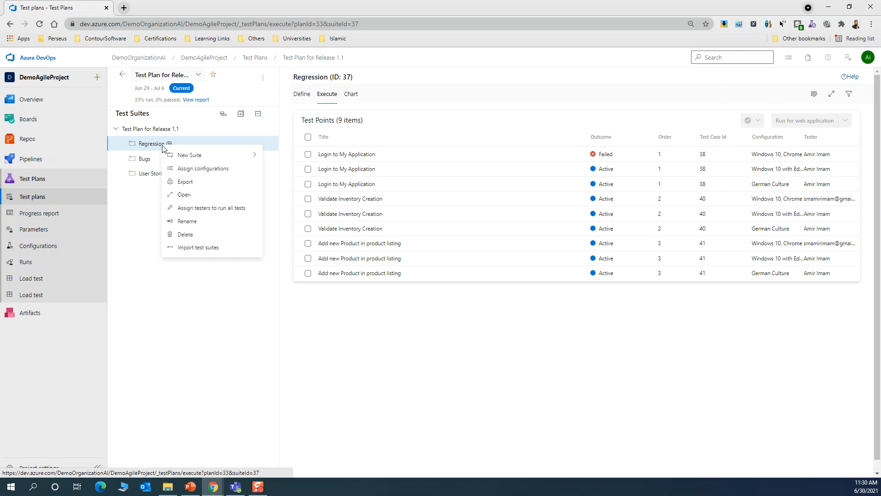
left_click(205, 169)
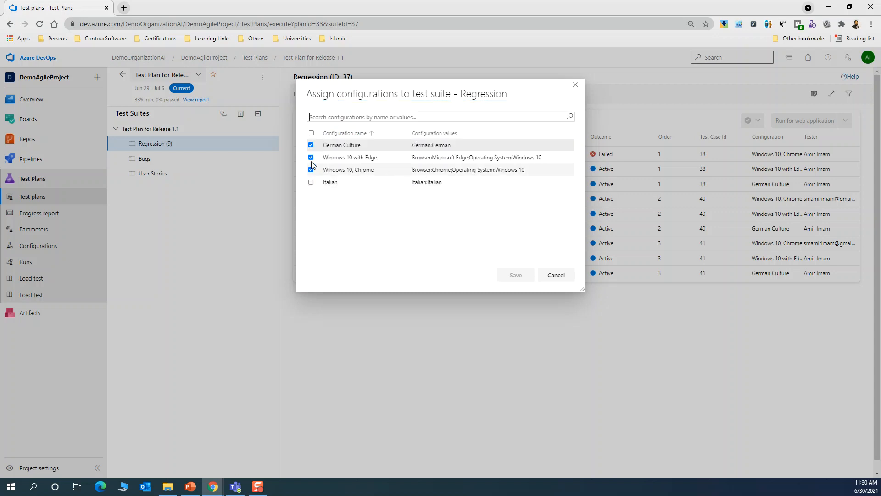
left_click(311, 145)
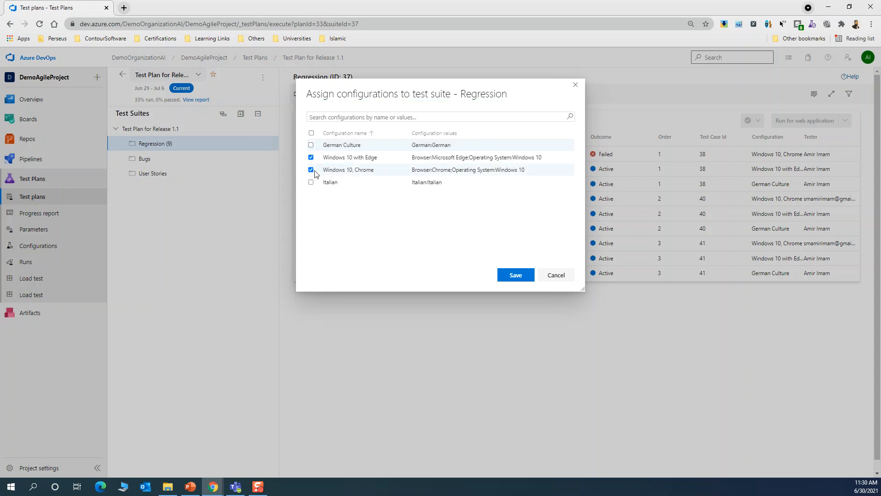
left_click(310, 158)
left_click(506, 280)
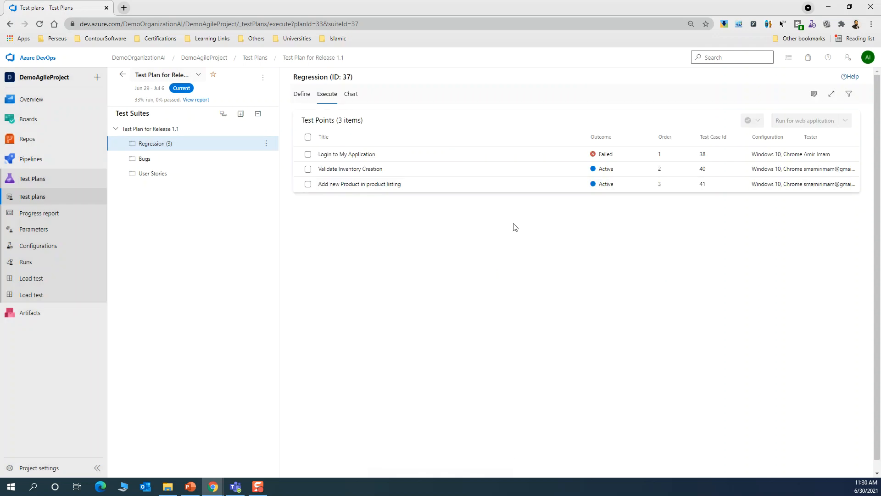
In the suite's definition, assign the German Culture and Italian configurations to the "Add new Product in product listing" test case and save
left_click(303, 98)
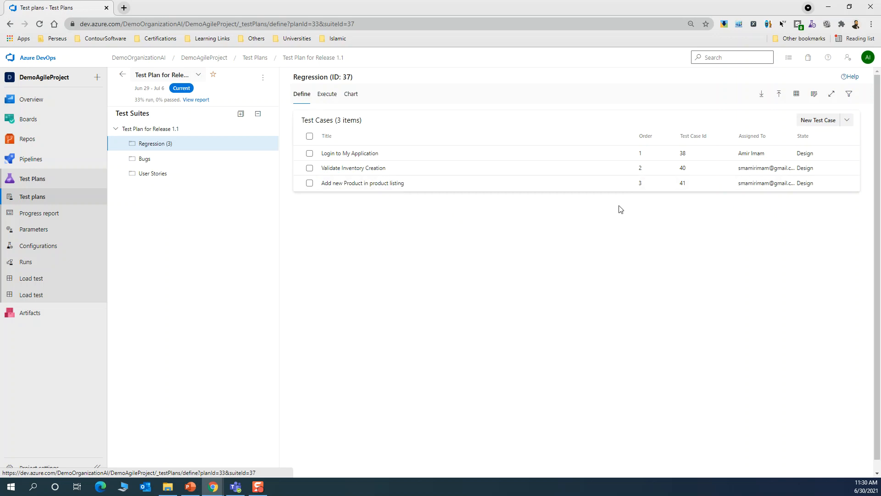
left_click(626, 183)
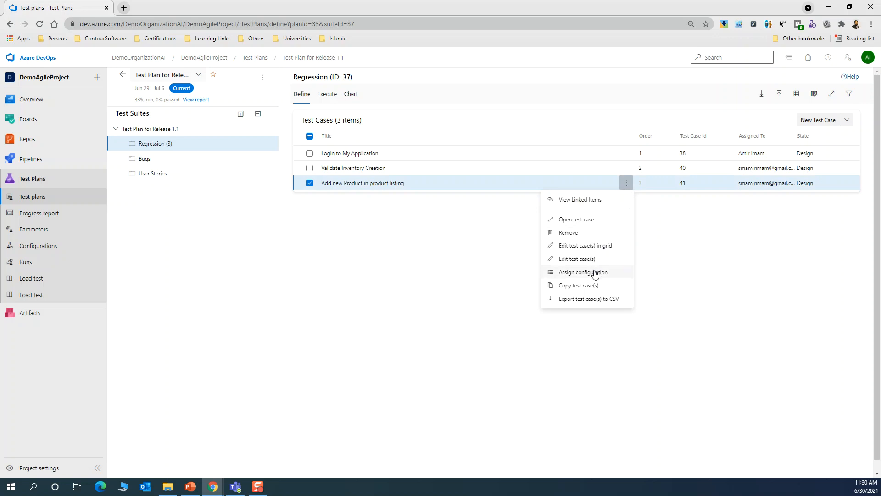
left_click(593, 273)
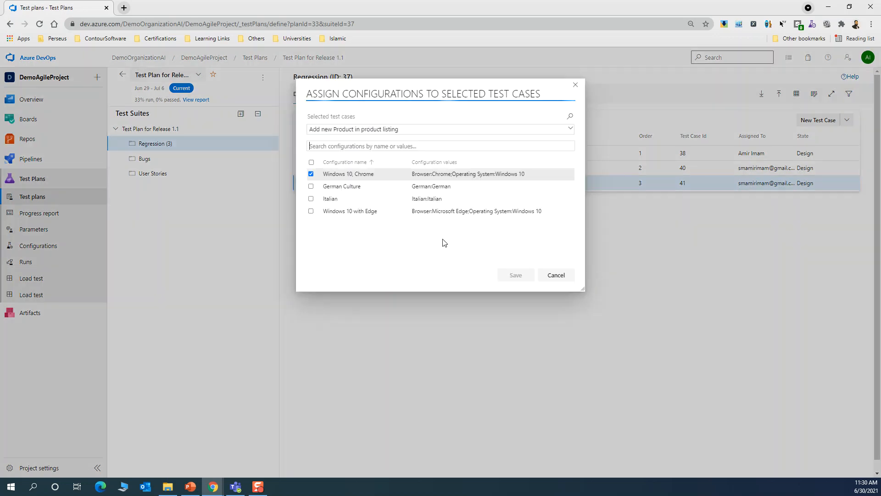
left_click(313, 187)
left_click(313, 199)
left_click(509, 277)
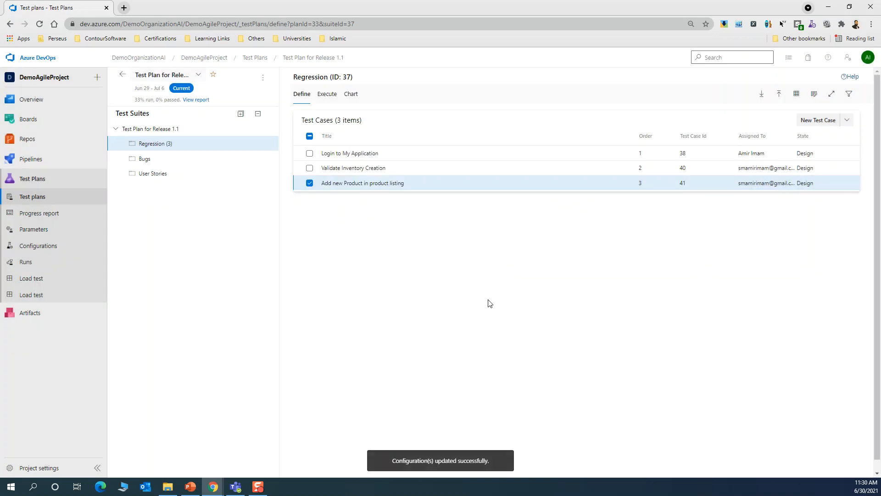
View the Regression suite's test points for execution and examine the run options of "Add new Product in product listing" for Windows 10, Chrome
left_click(327, 96)
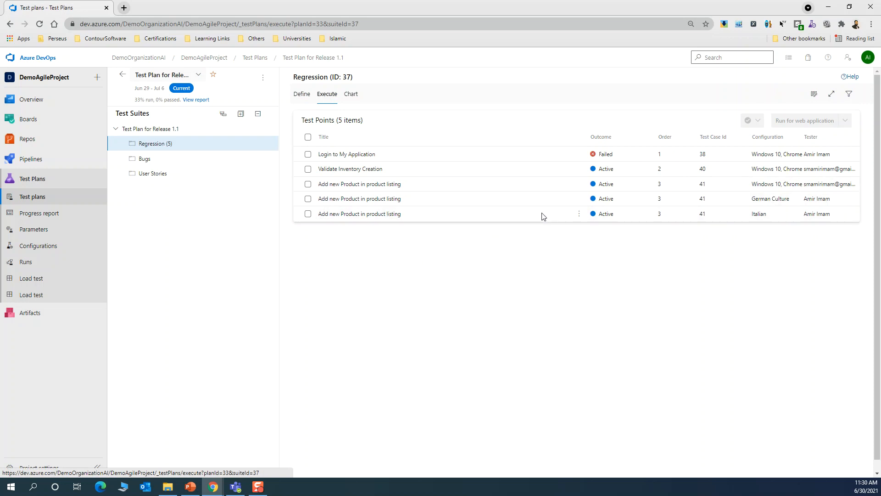
left_click(579, 184)
mouse_move(527, 231)
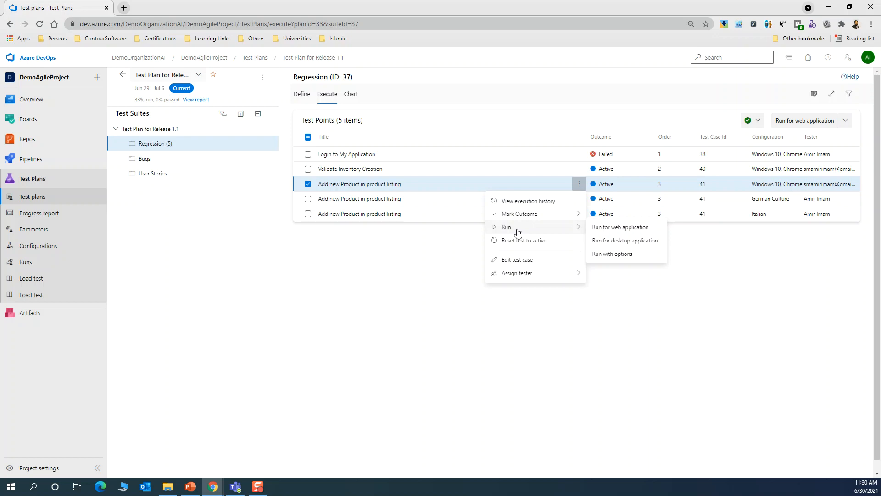
left_click(468, 245)
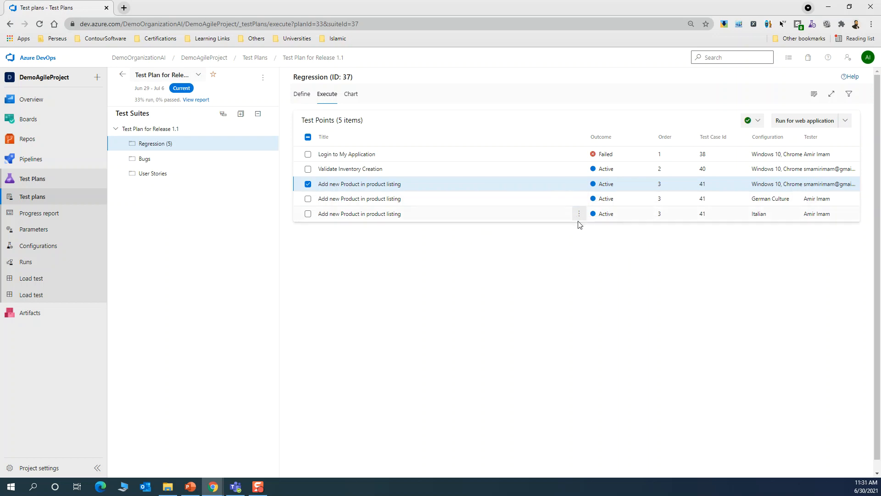